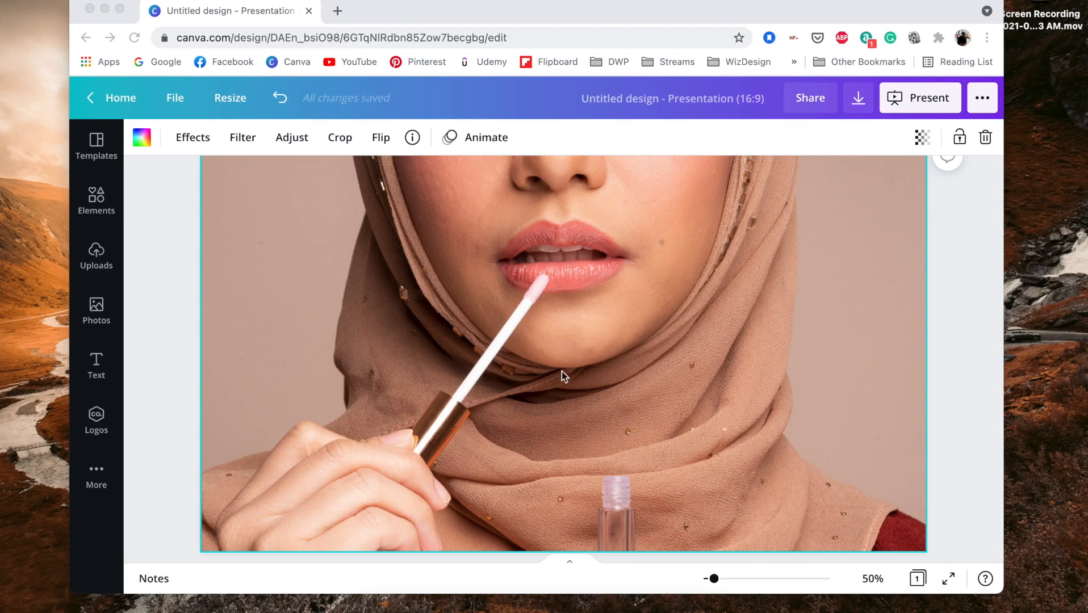
Browse the image effects available for the selected photo, from Photogenic down to Shadows.
left_click(478, 319)
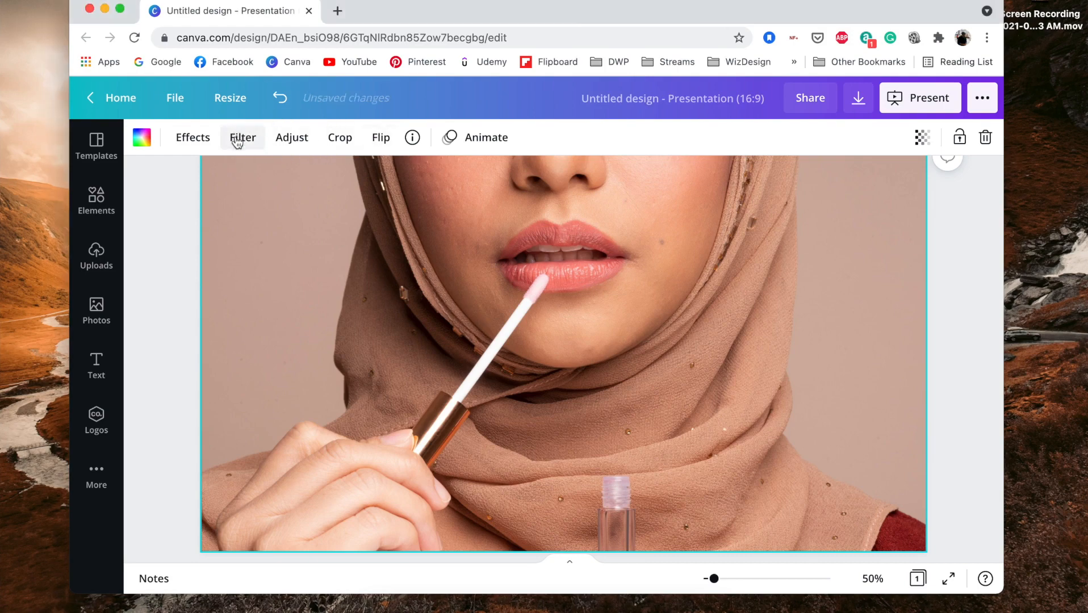
left_click(186, 146)
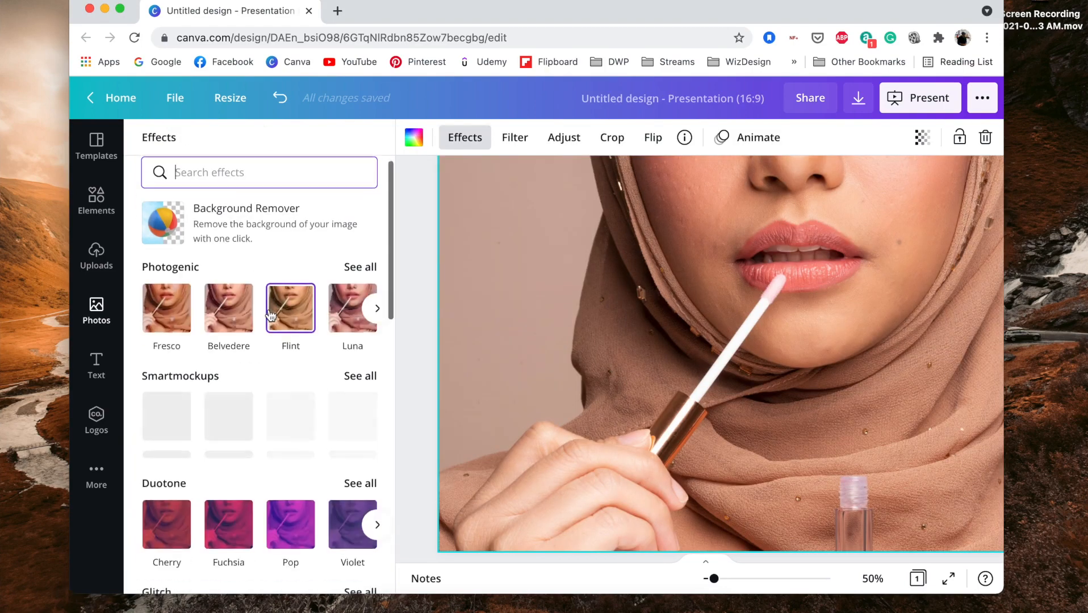
scroll(270, 315, "down", 3)
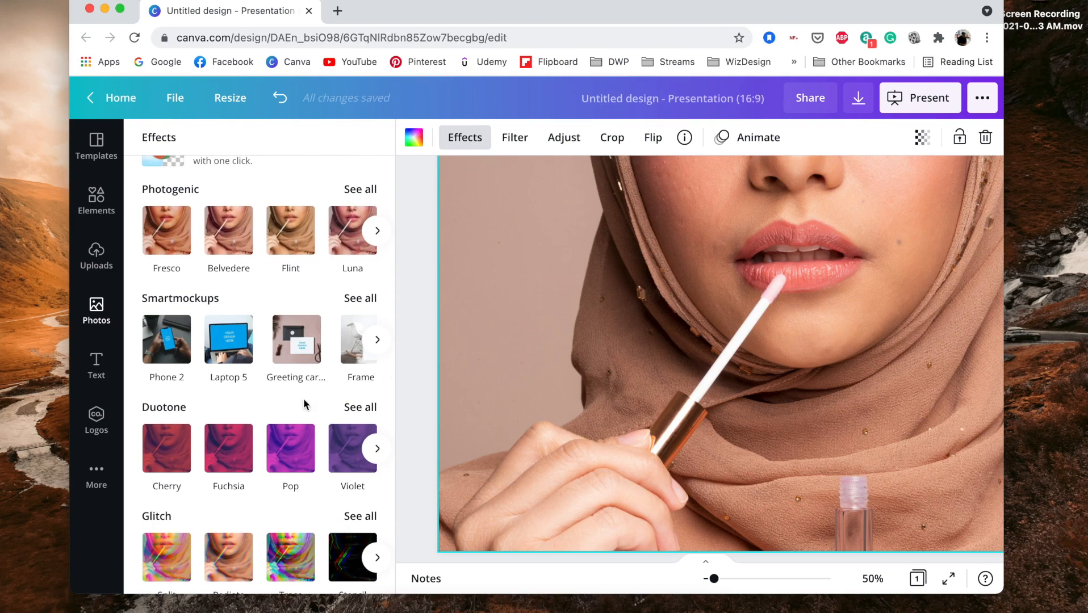
scroll(305, 431, "down", 8)
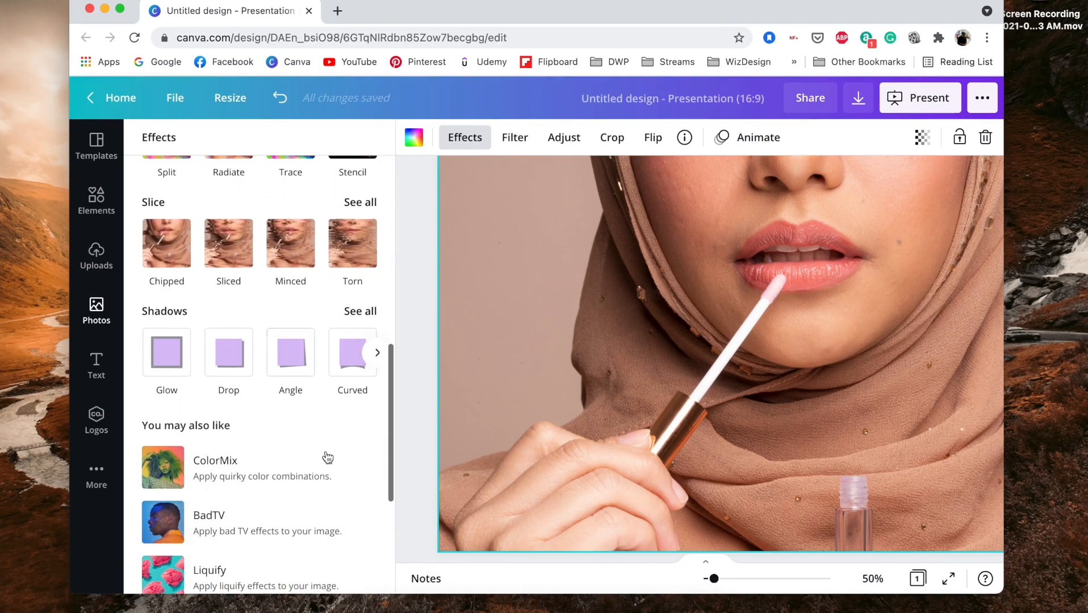
left_click(419, 354)
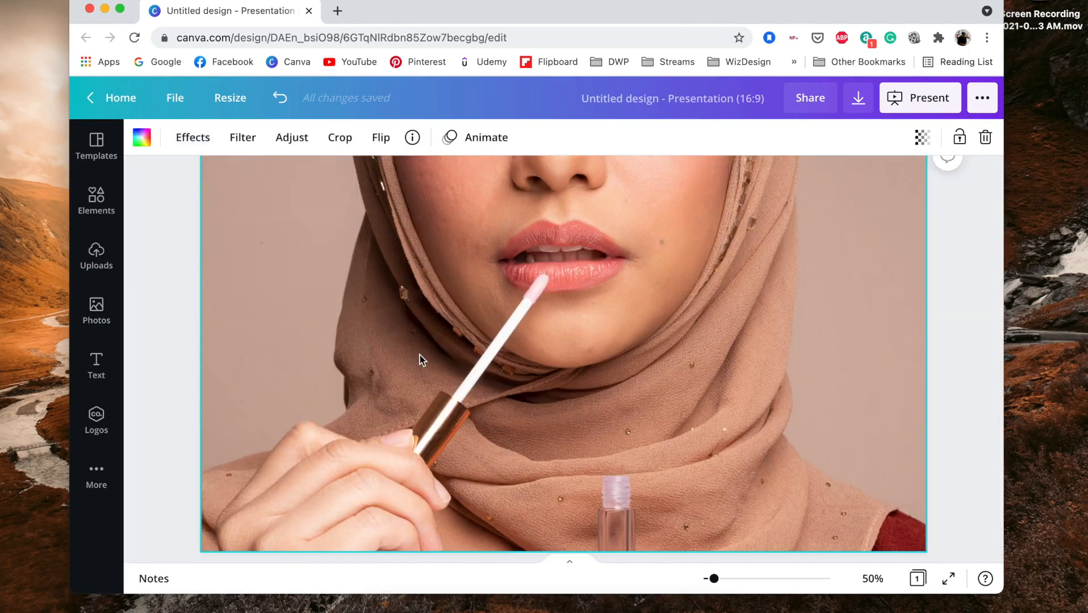
Examine the filter presets and the adjustment settings available for the photo.
left_click(250, 142)
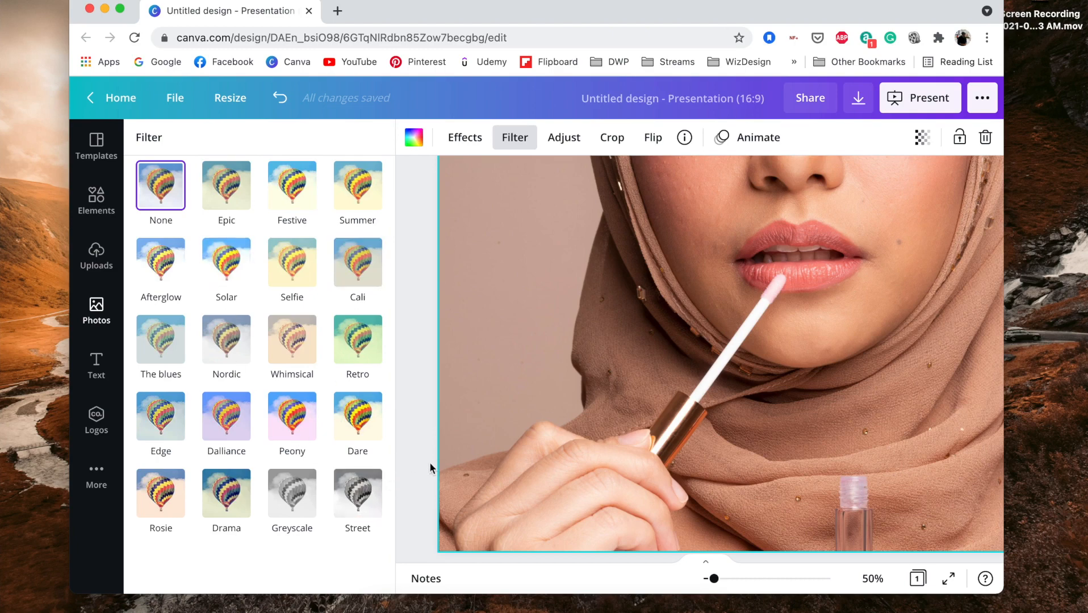
left_click(423, 381)
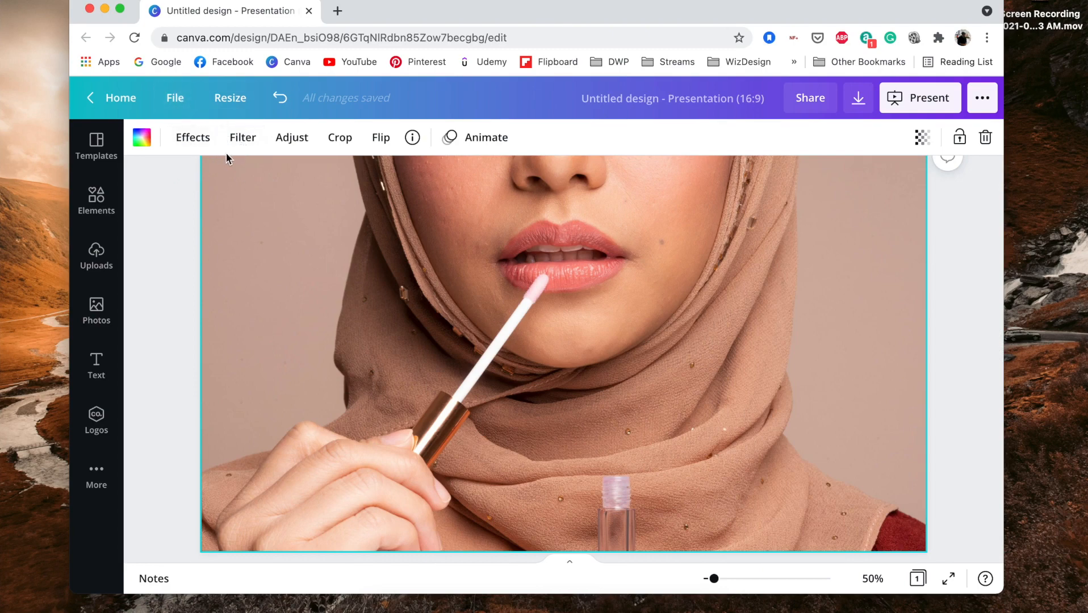
left_click(293, 140)
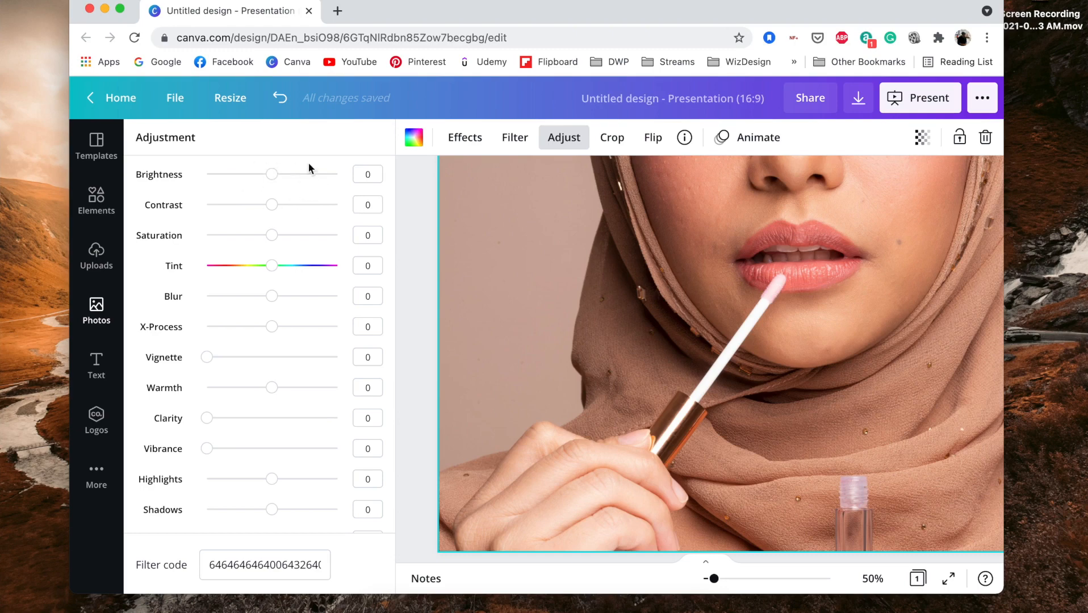
left_click(413, 213)
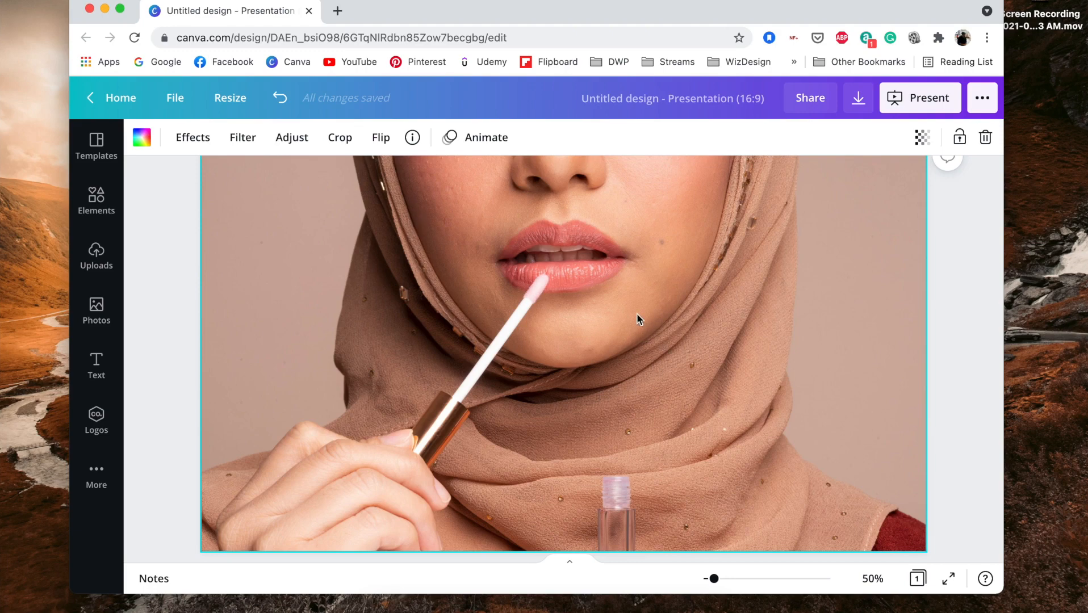
Try the photo's brightness at 75 and return it to 0.
scroll(637, 314, "up", 1)
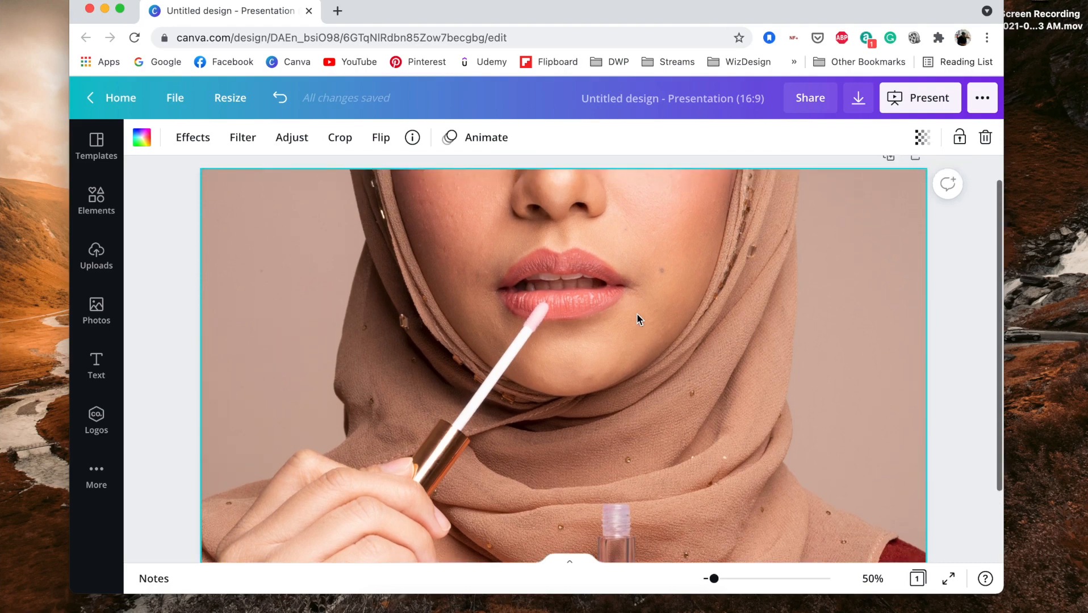
scroll(637, 314, "down", 2)
scroll(637, 314, "up", 1)
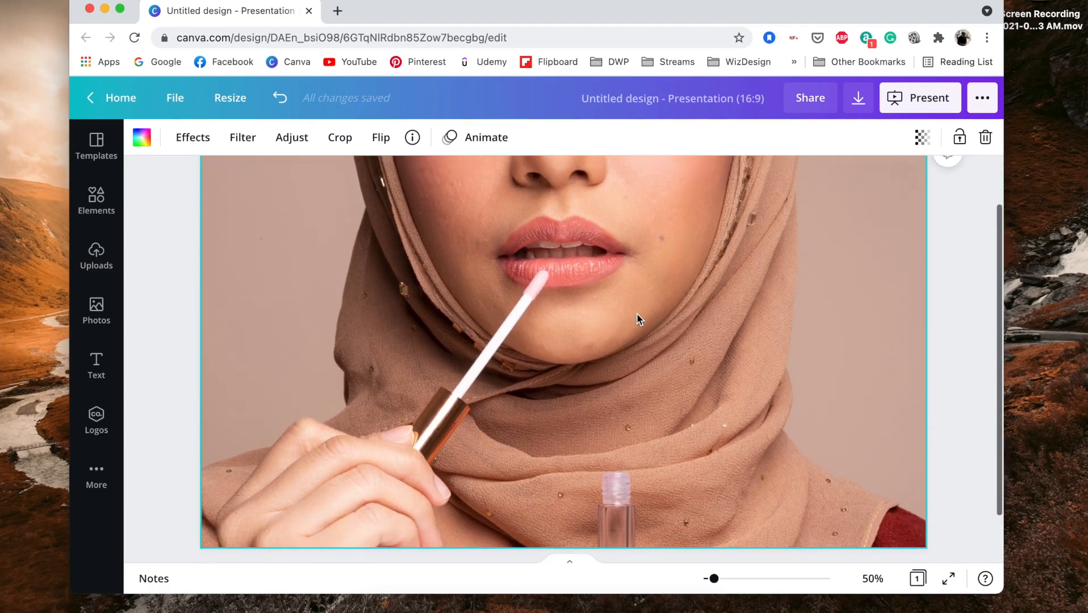
left_click(281, 139)
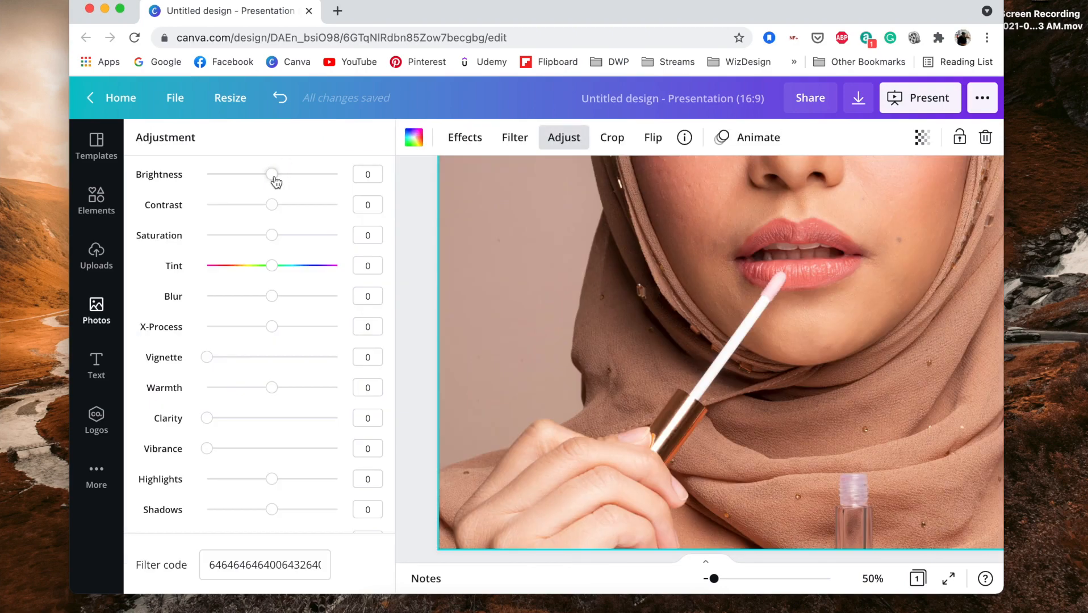
left_click_drag(276, 181, 323, 180)
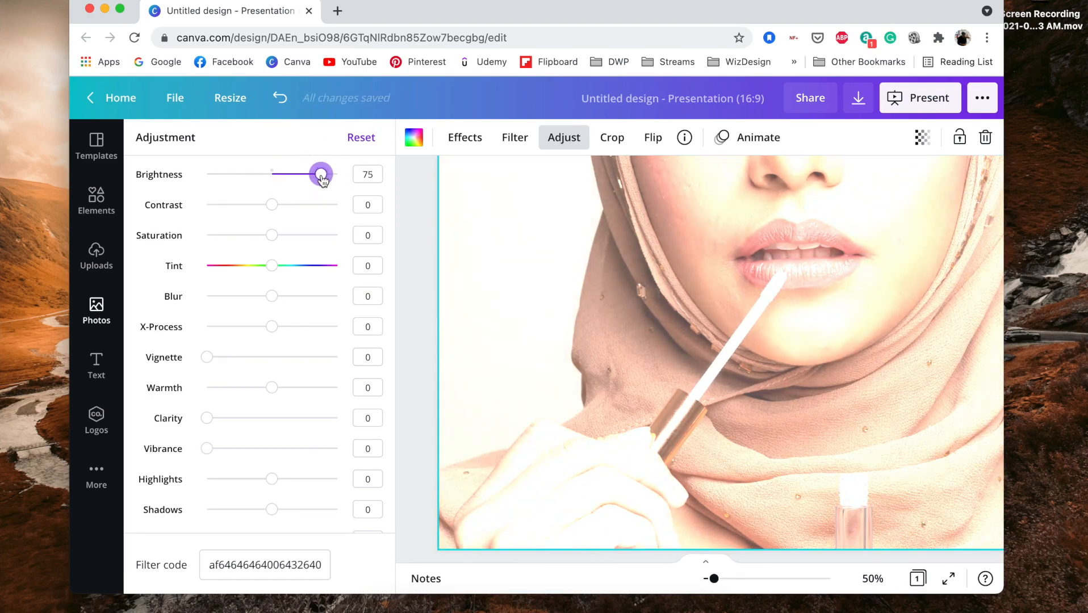
left_click_drag(323, 179, 275, 177)
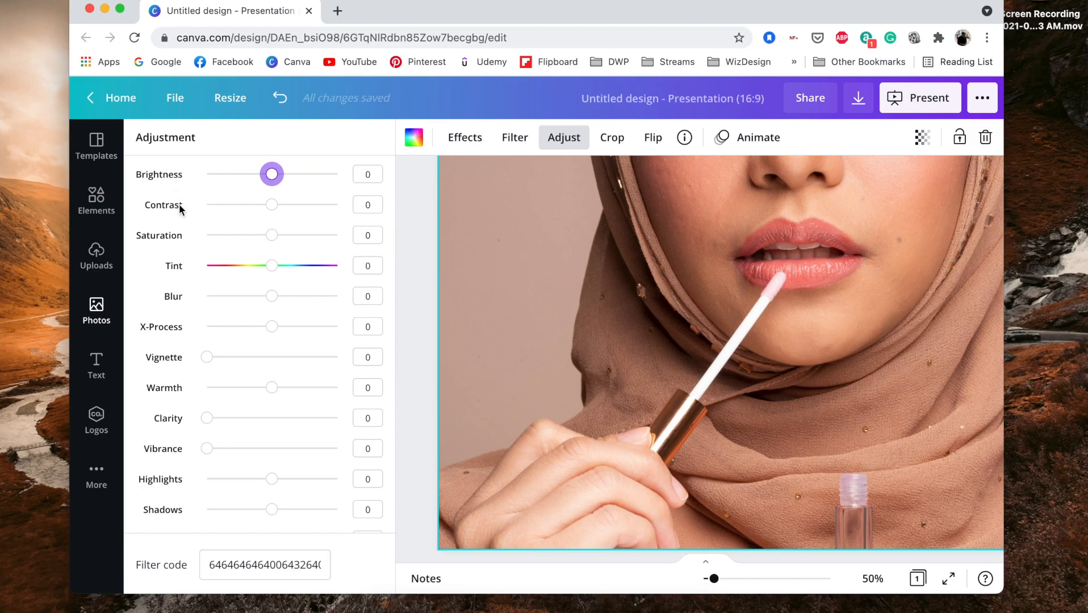
left_click(425, 241)
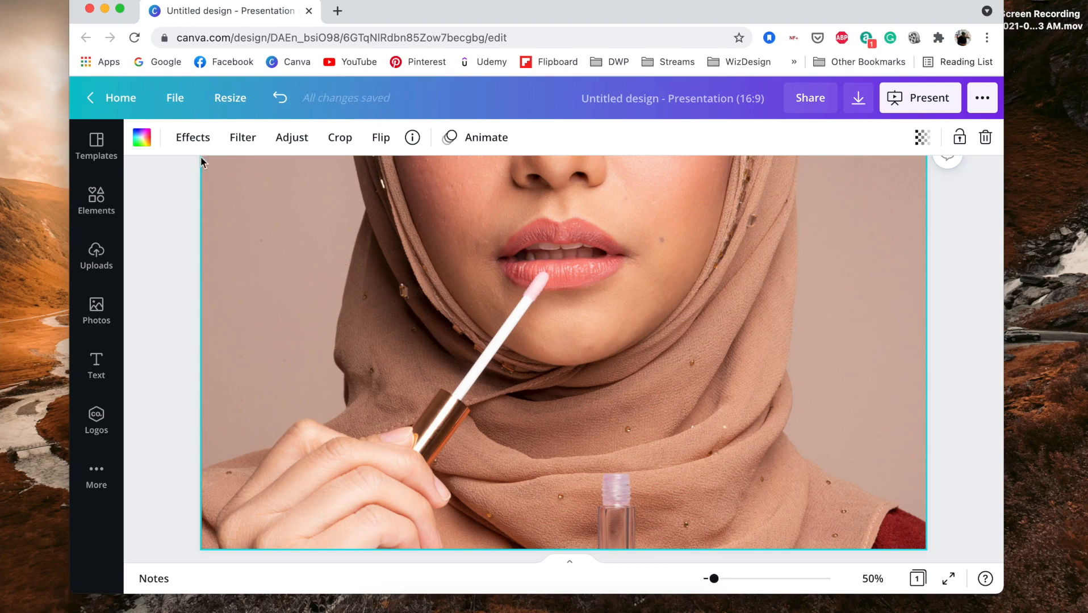
Try the photo's contrast at 100, -100, -72 and 87, and return it to 0.
left_click(277, 142)
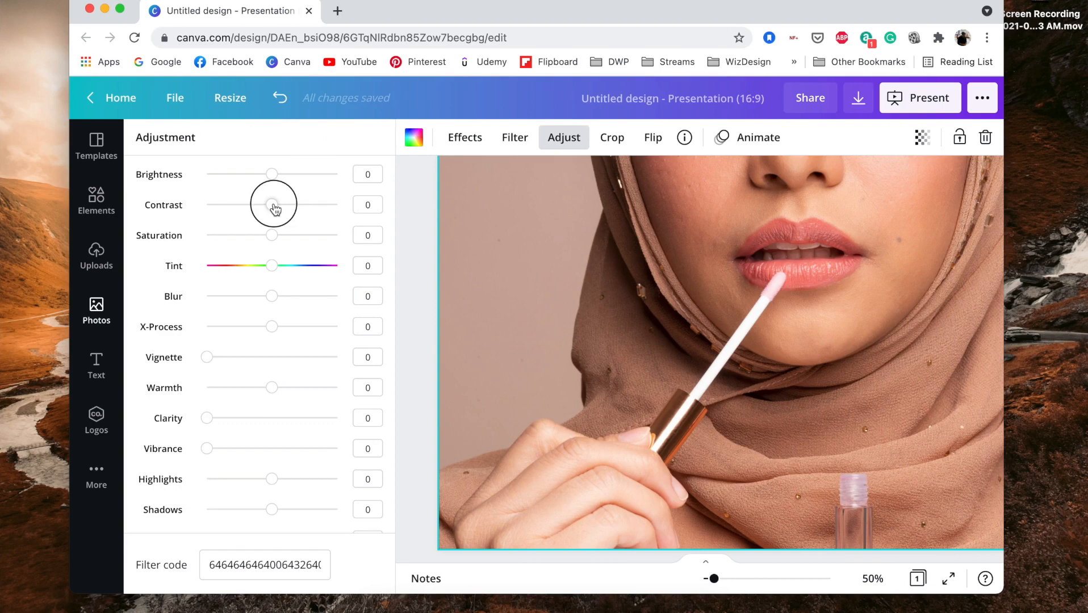
left_click_drag(275, 208, 341, 206)
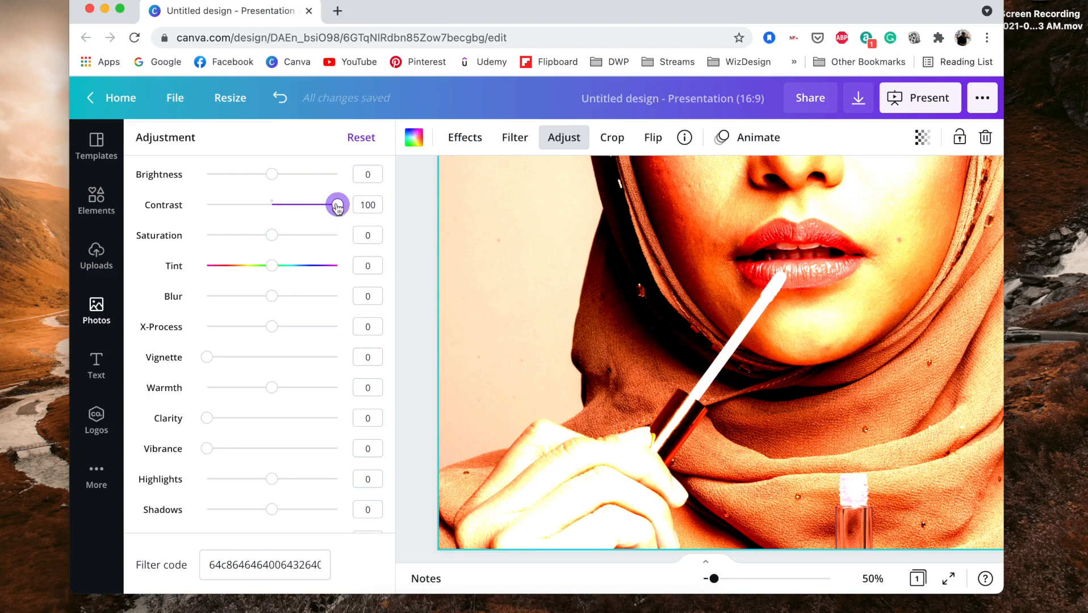
left_click_drag(337, 206, 175, 219)
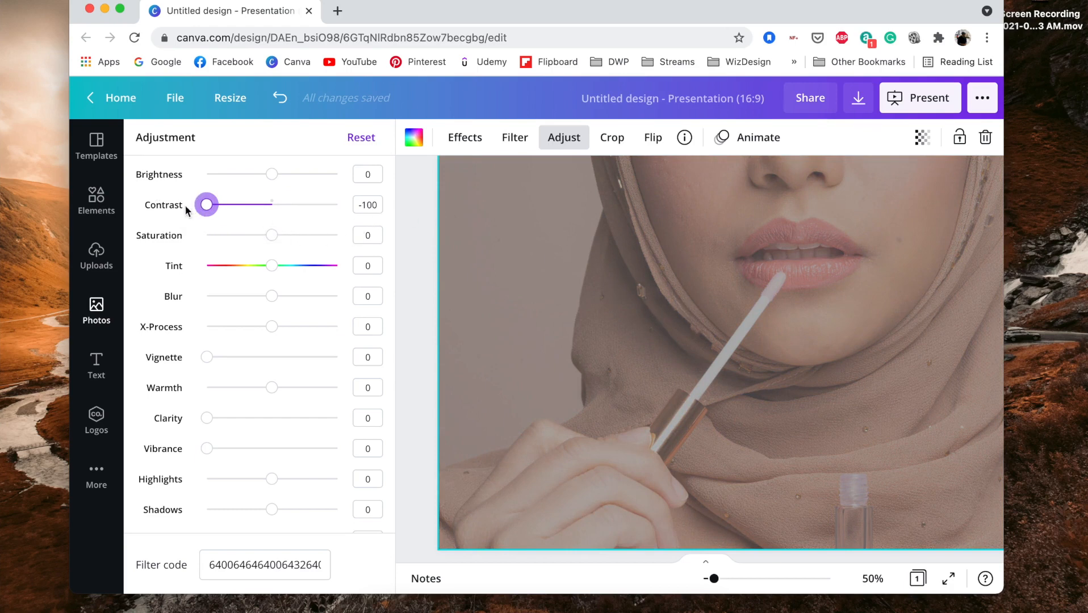
left_click_drag(206, 205, 272, 204)
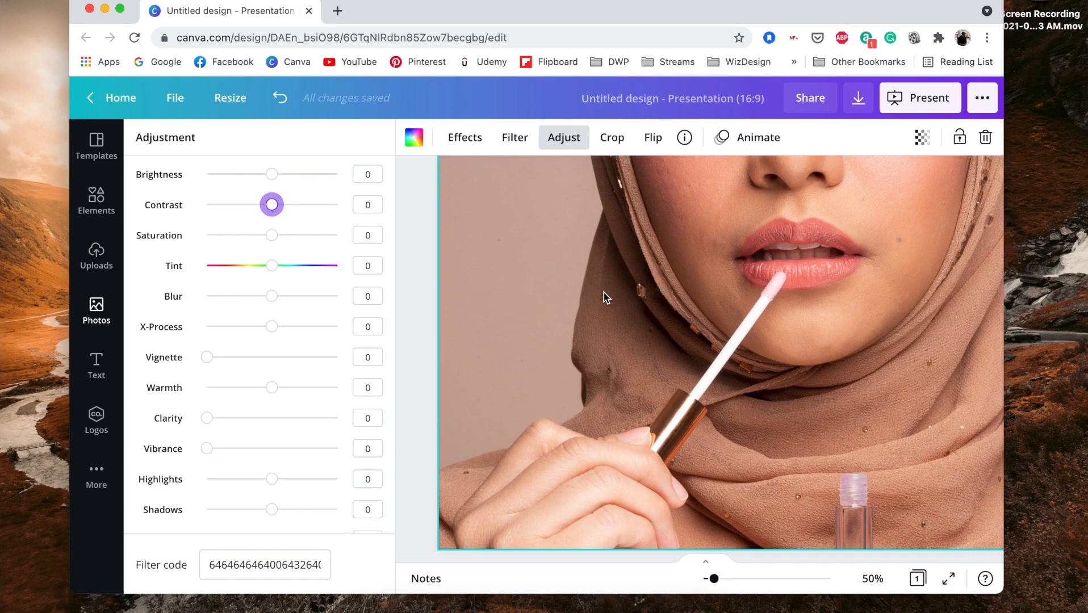
left_click_drag(270, 207, 226, 205)
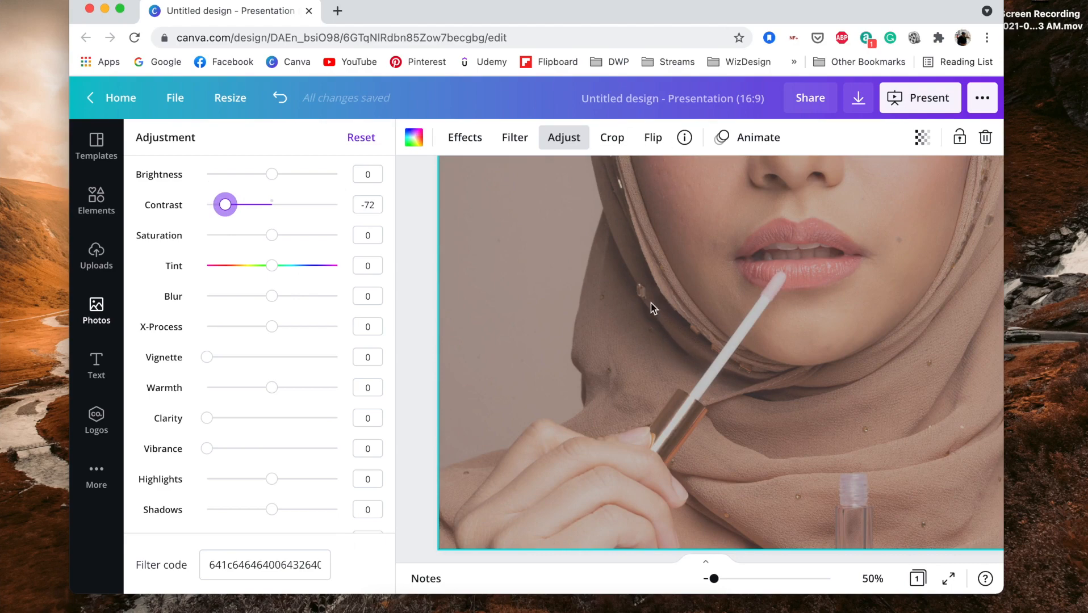
left_click_drag(226, 206, 330, 220)
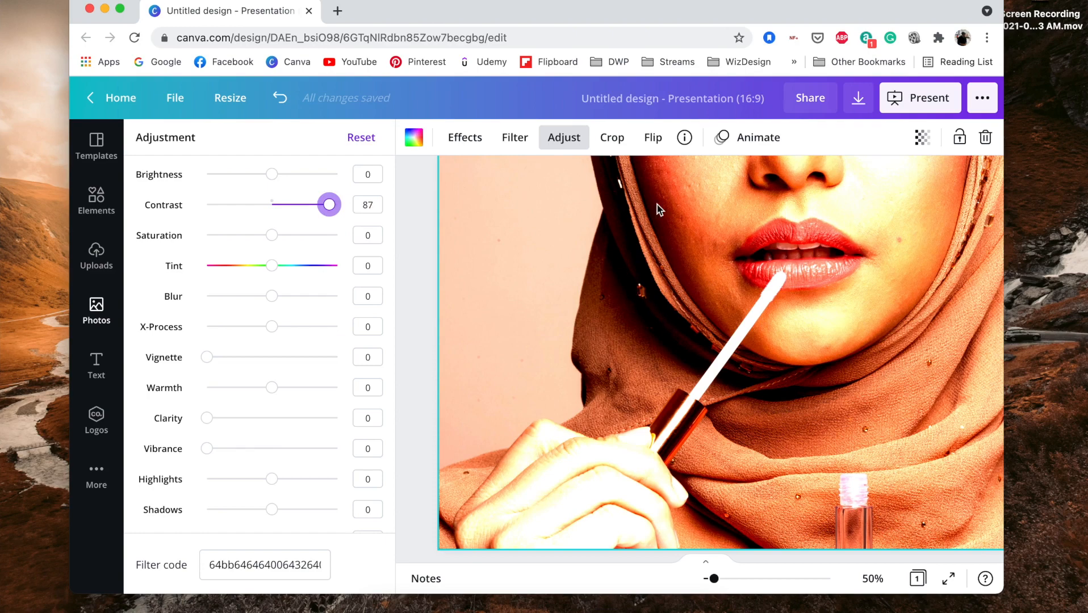
left_click_drag(330, 205, 269, 206)
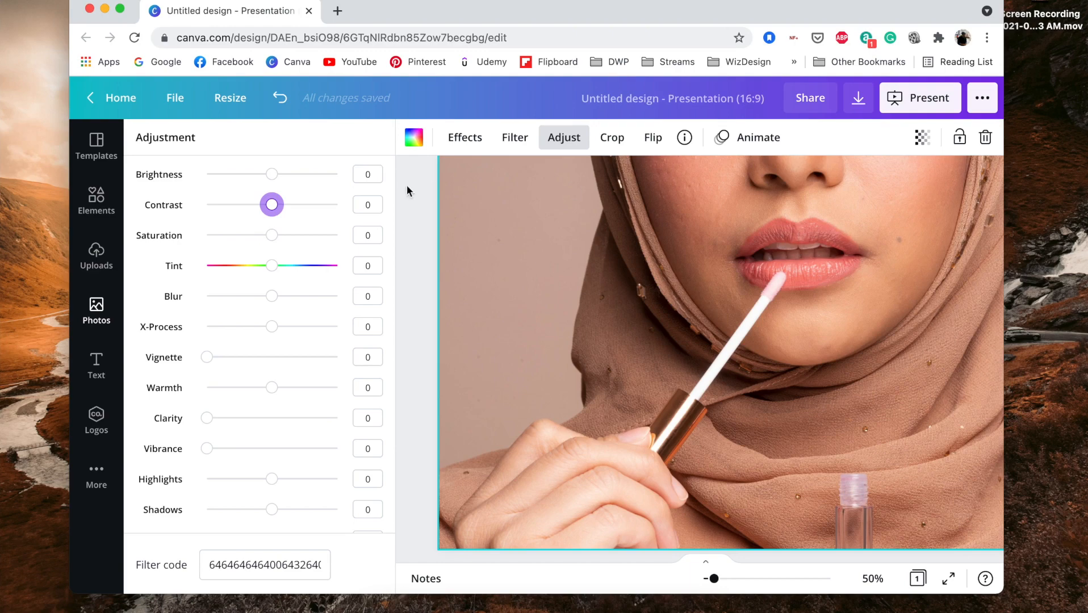
Try the photo's saturation at 100, 2 and -100, and return it to 0.
left_click(272, 236)
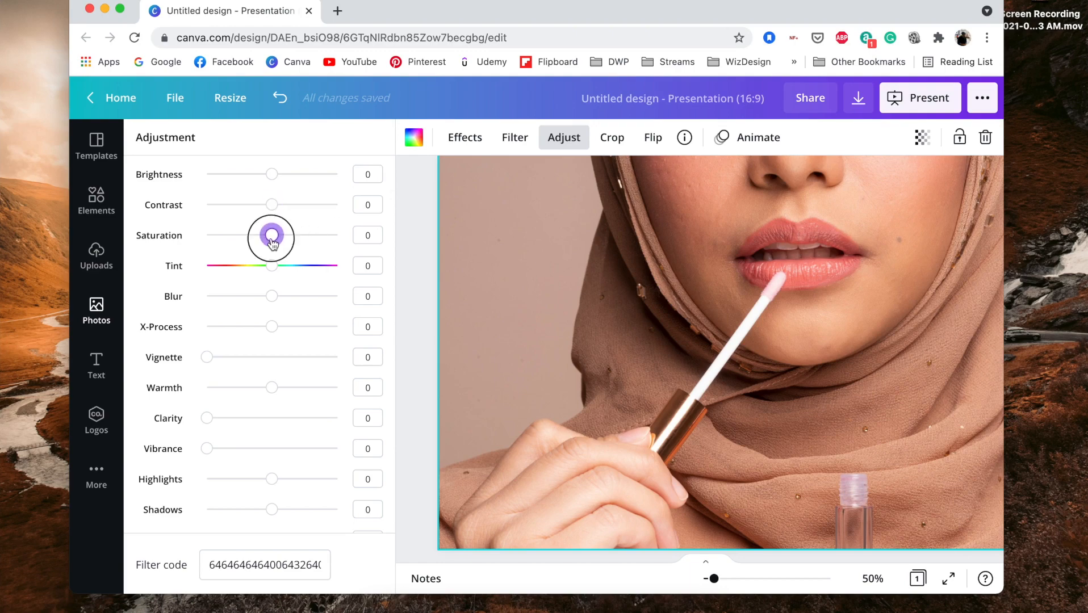
left_click_drag(271, 236, 338, 235)
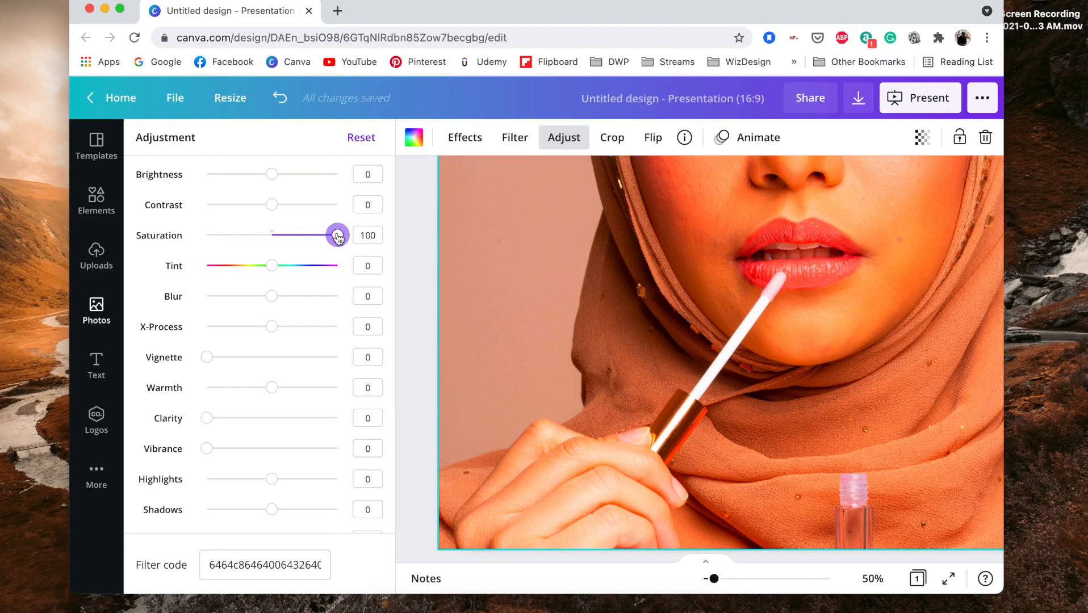
left_click_drag(338, 238, 274, 237)
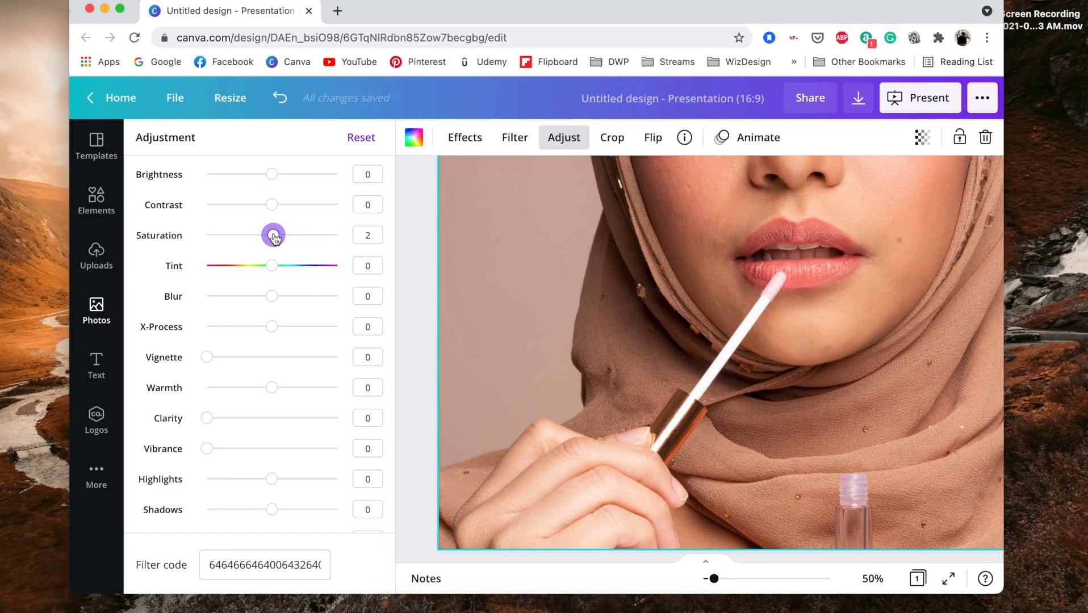
left_click_drag(275, 238, 181, 249)
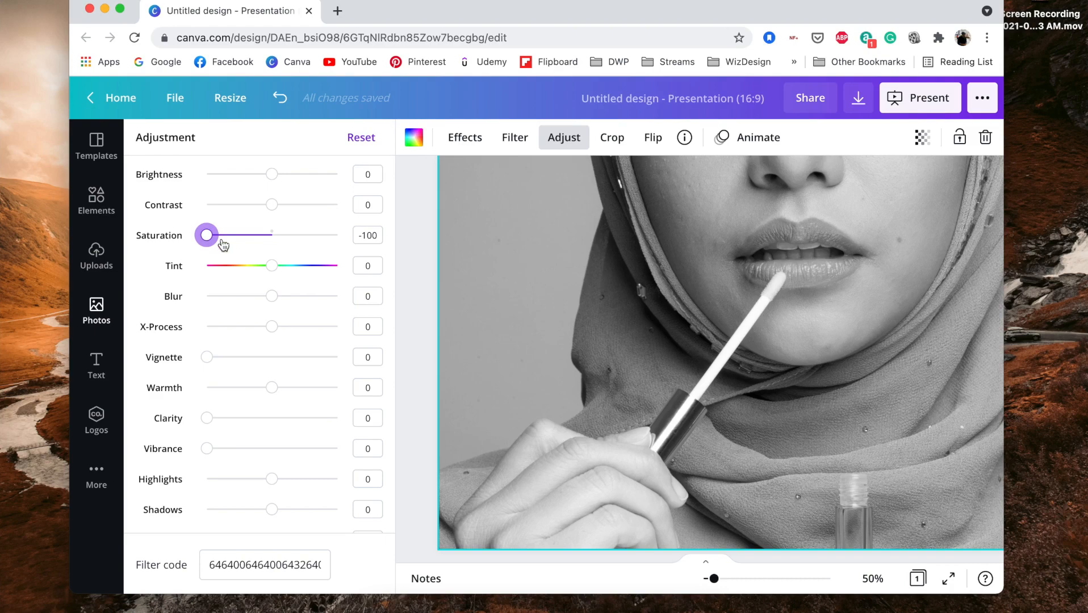
left_click_drag(207, 235, 273, 236)
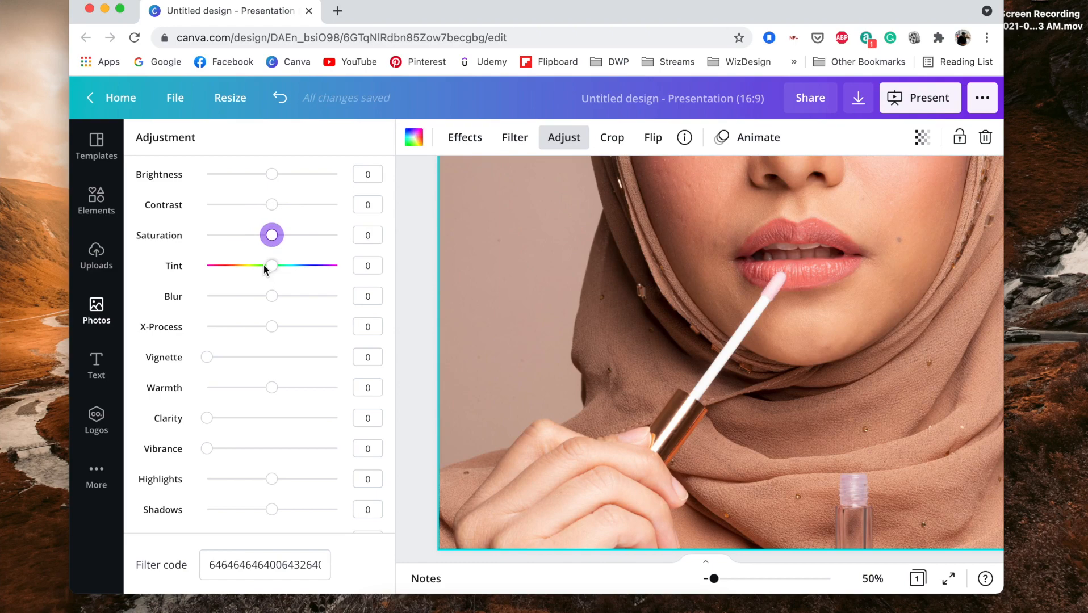
left_click(417, 260)
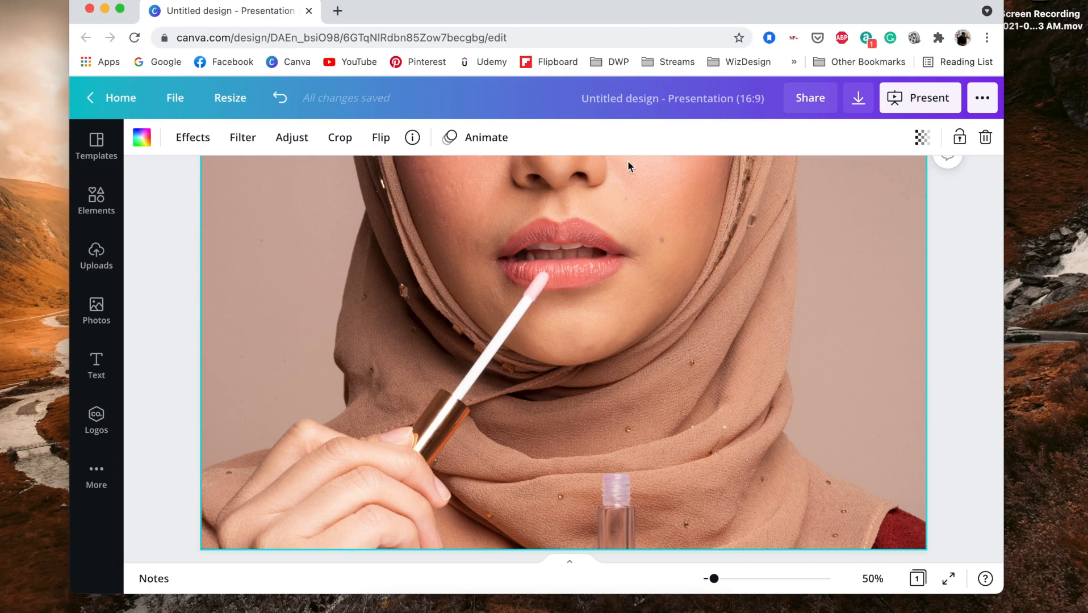
Try the photo's tint at 14, 100 and -46, and return it to 0.
left_click(283, 141)
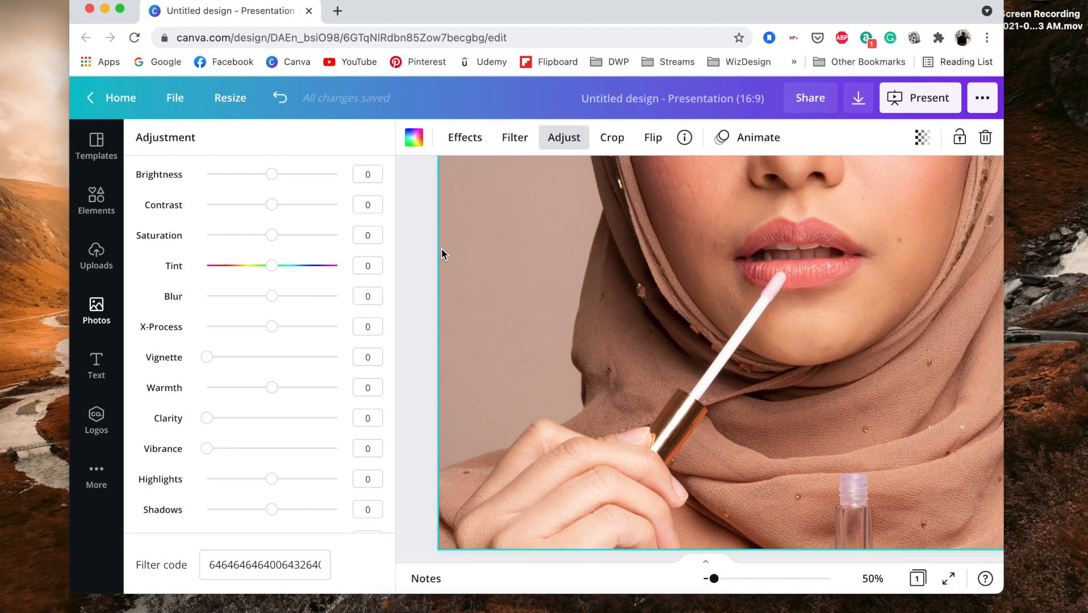
left_click_drag(275, 273, 283, 272)
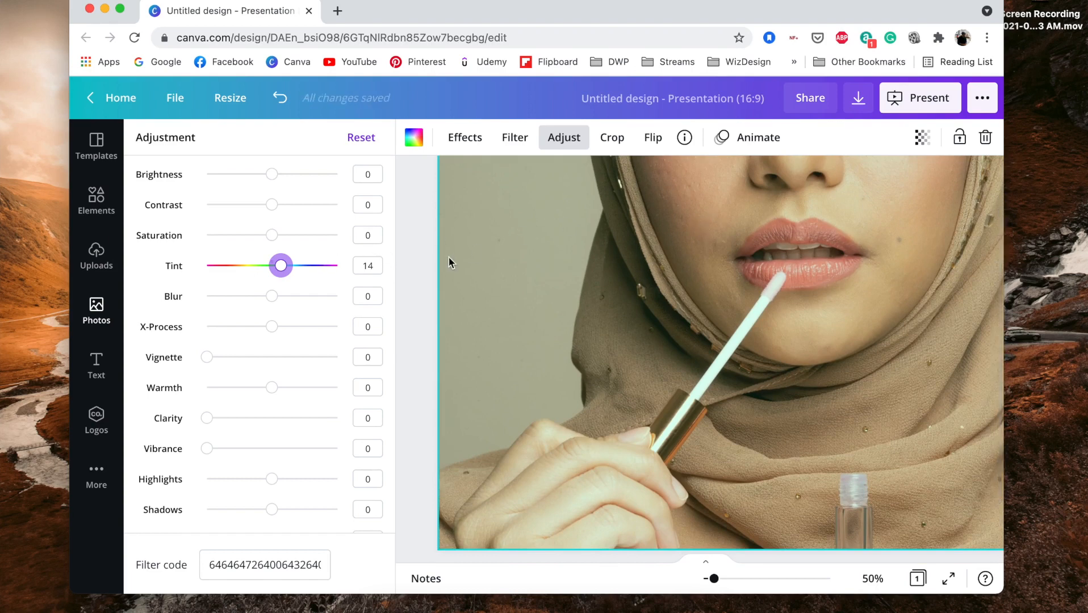
left_click_drag(281, 265, 350, 267)
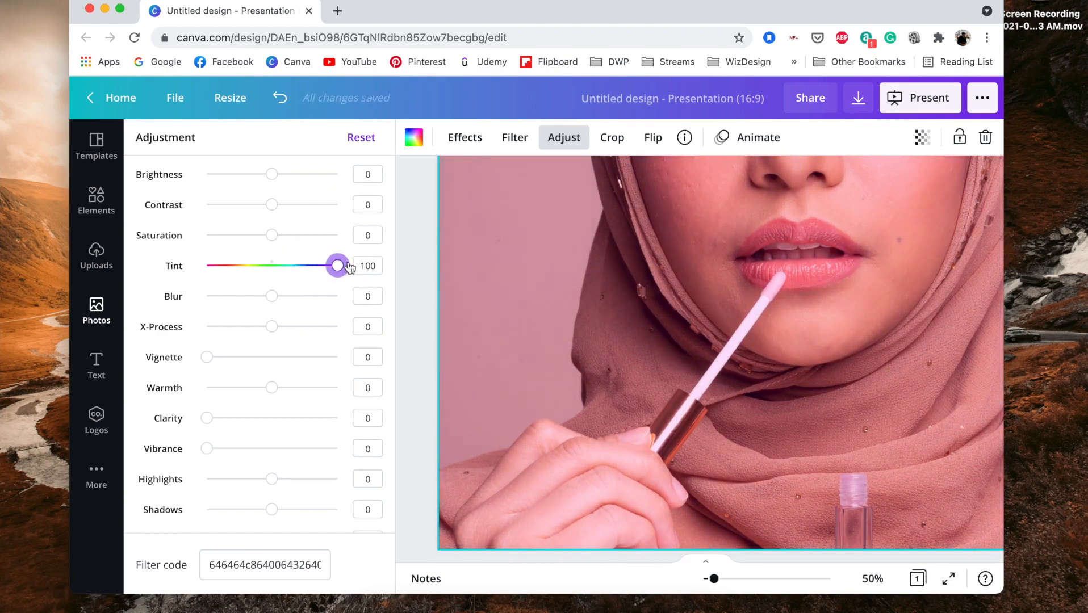
left_click(344, 266)
left_click_drag(343, 267, 242, 271)
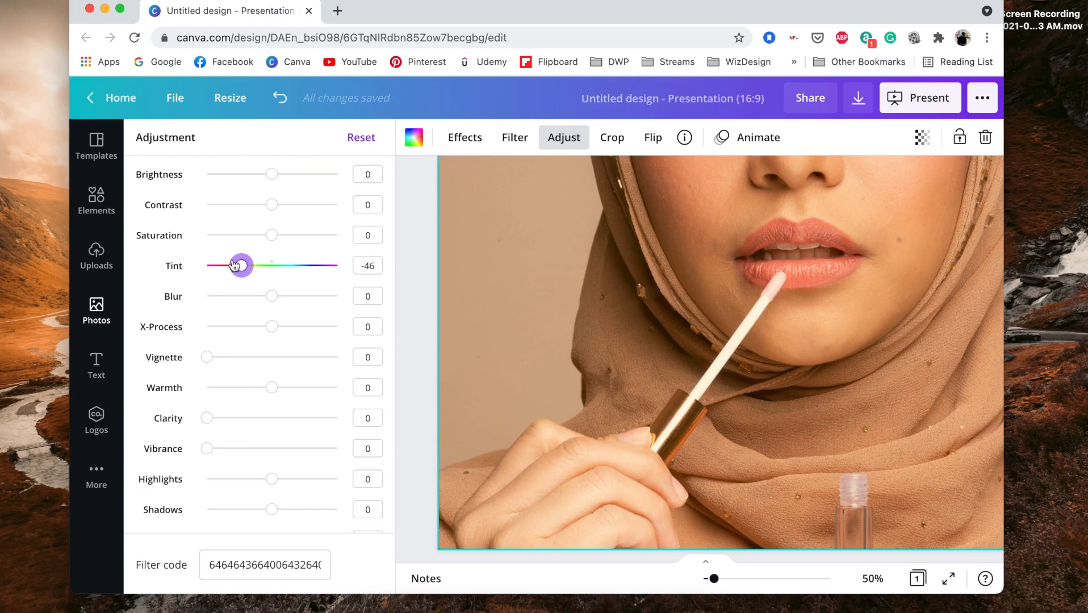
left_click_drag(242, 265, 273, 272)
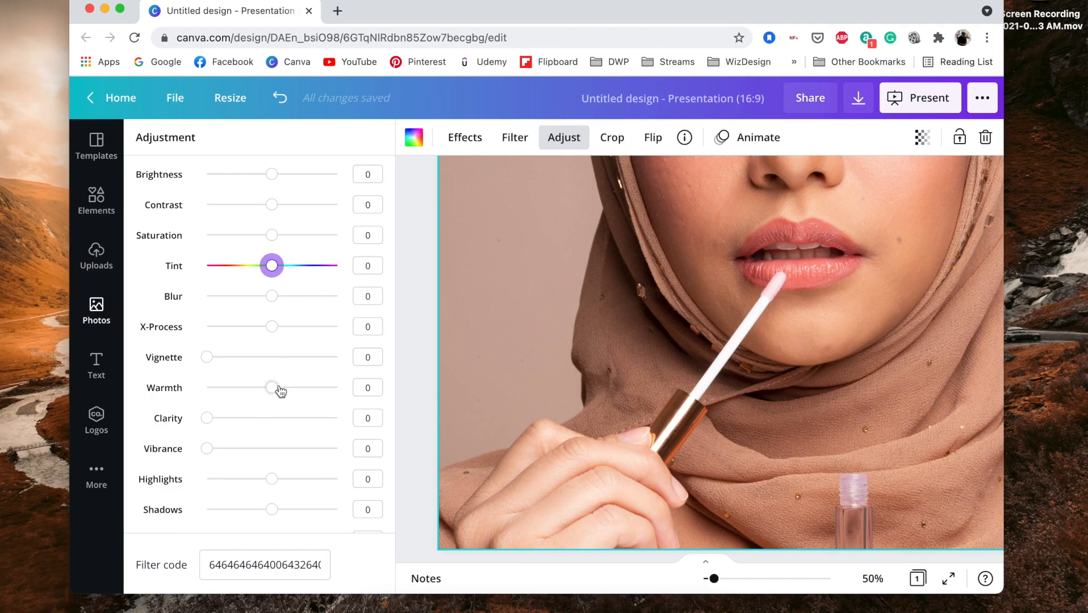
Try the photo's warmth at 100 and -100, and bring it back to 2.
left_click_drag(279, 389, 353, 387)
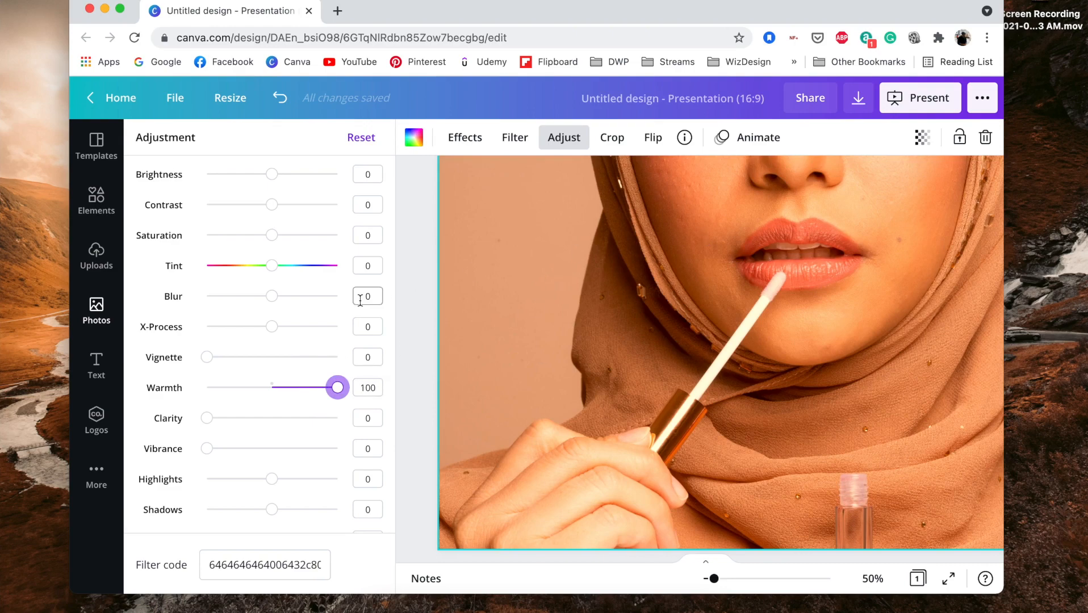
left_click_drag(339, 391, 169, 396)
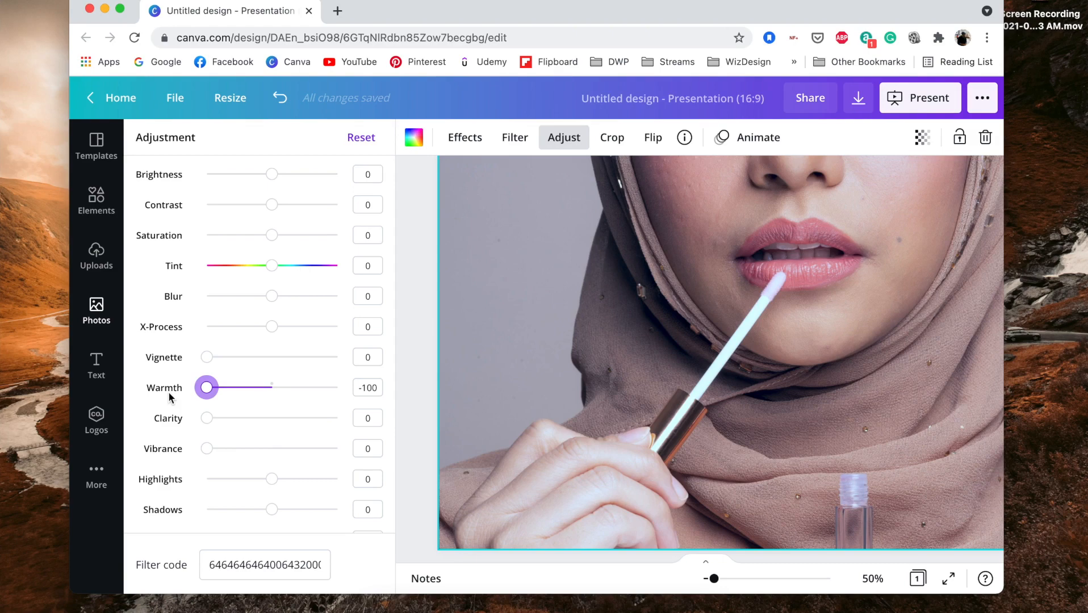
left_click_drag(212, 389, 274, 383)
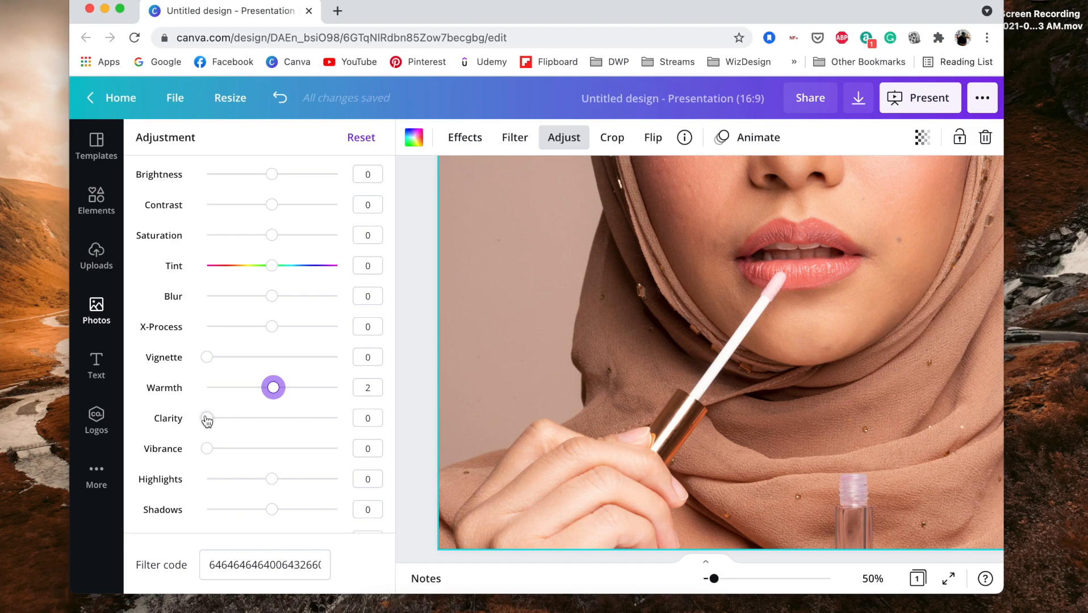
Try the photo's clarity at 97 and 64, and return it to 0.
left_click_drag(206, 421, 188, 423)
left_click(209, 419)
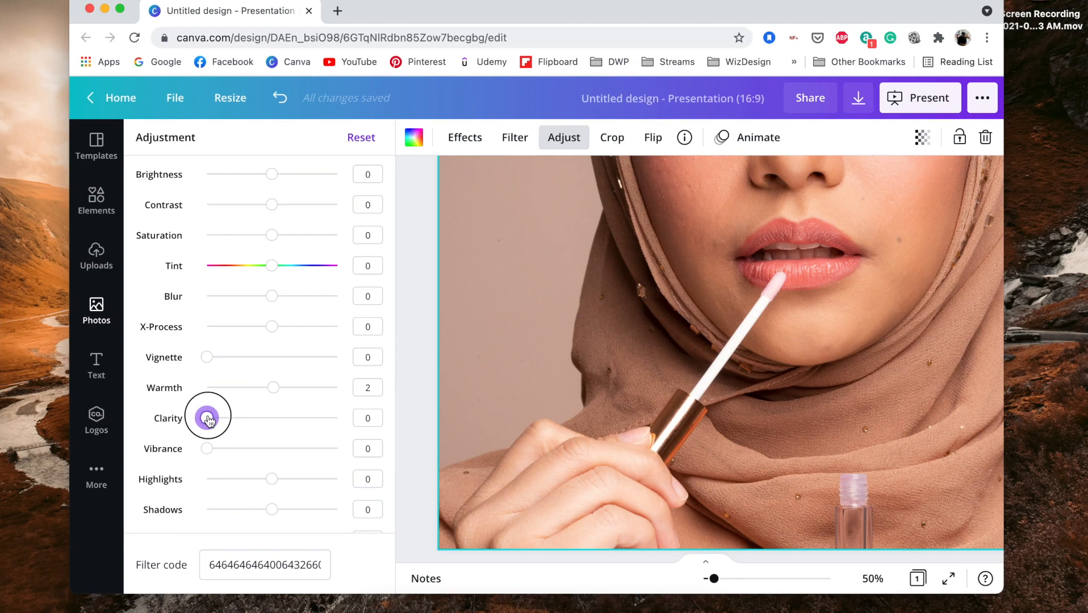
left_click_drag(209, 420, 335, 421)
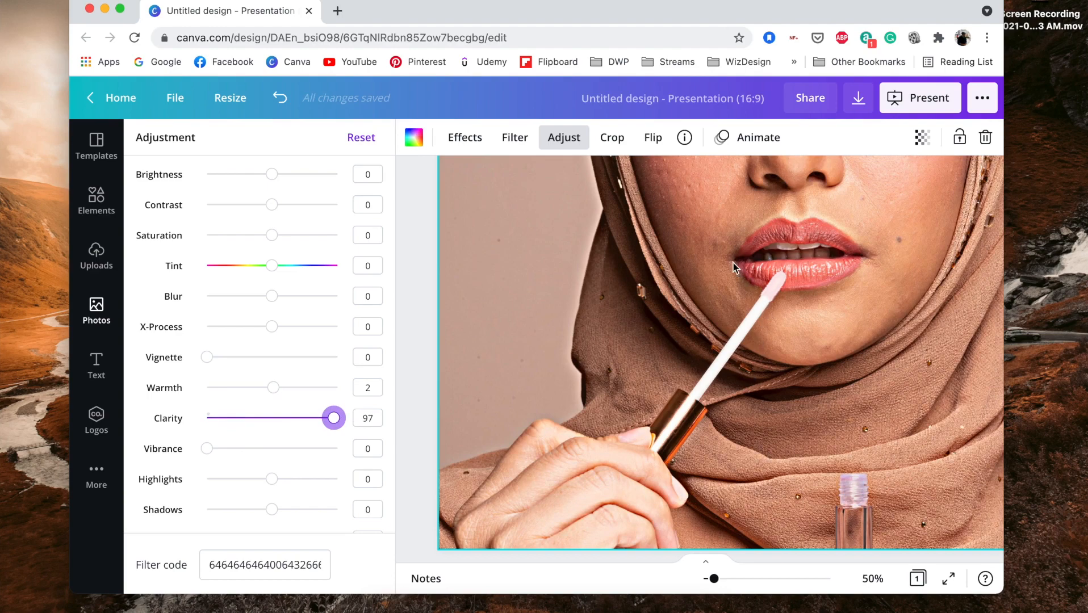
mouse_move(335, 418)
left_mouse_down()
mouse_move(284, 419)
mouse_move(352, 415)
left_mouse_up()
left_click_drag(337, 418, 372, 418)
left_click(221, 416)
left_click_drag(219, 415, 292, 420)
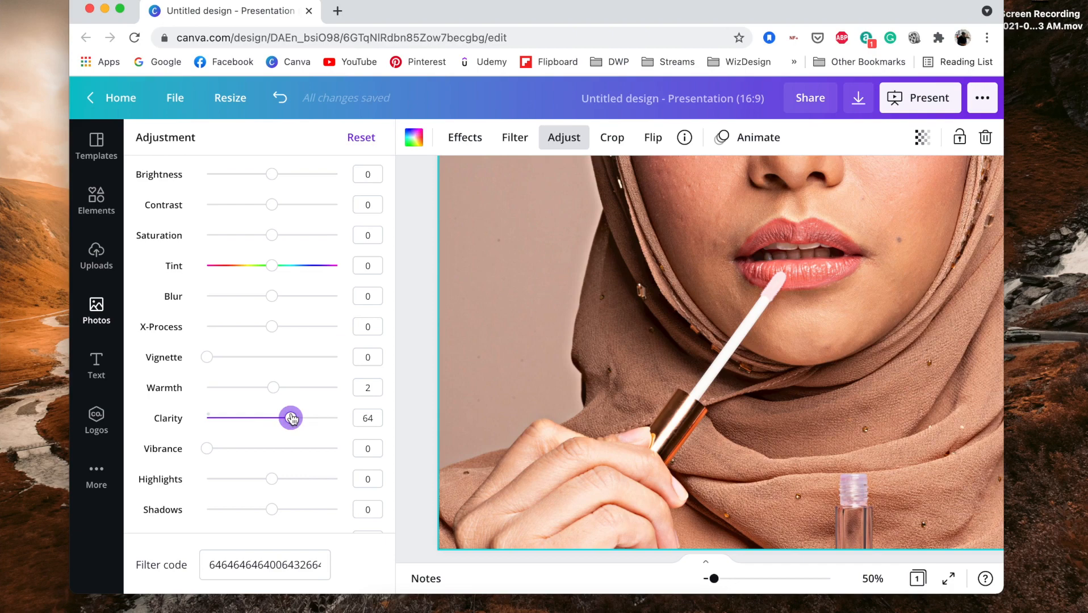
left_click_drag(289, 418, 195, 413)
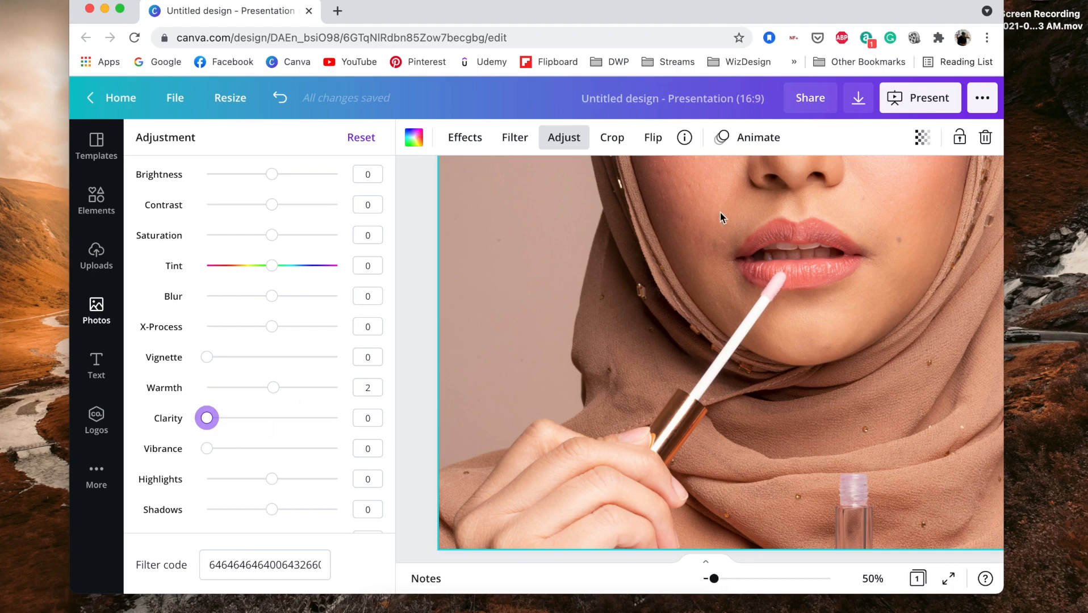
Try the photo's vibrance at 93 and return it to 0.
left_click(221, 448)
left_click_drag(247, 450, 332, 448)
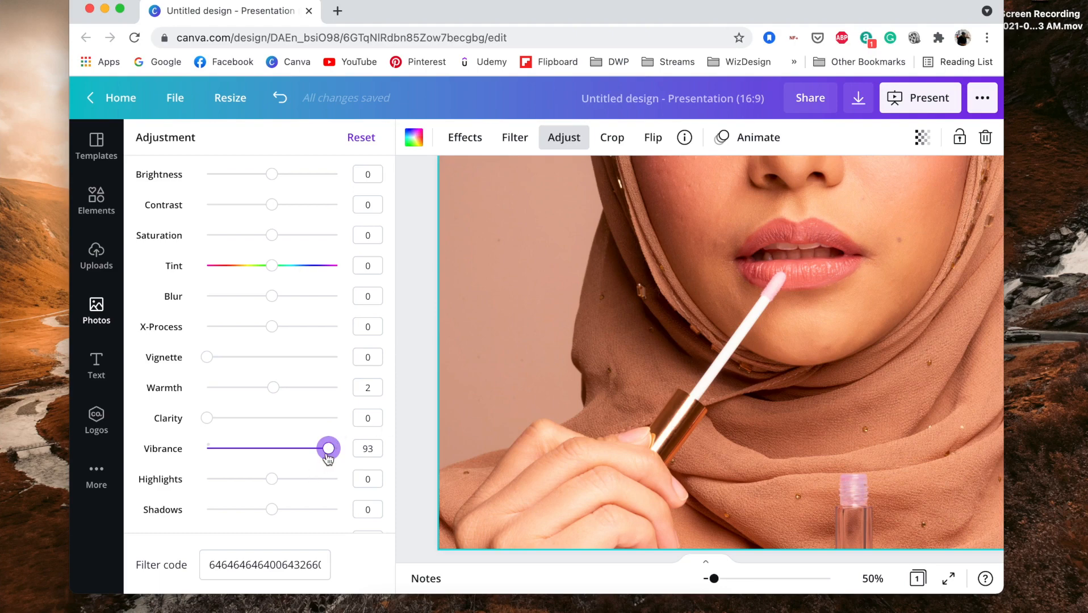
left_click_drag(328, 455, 206, 453)
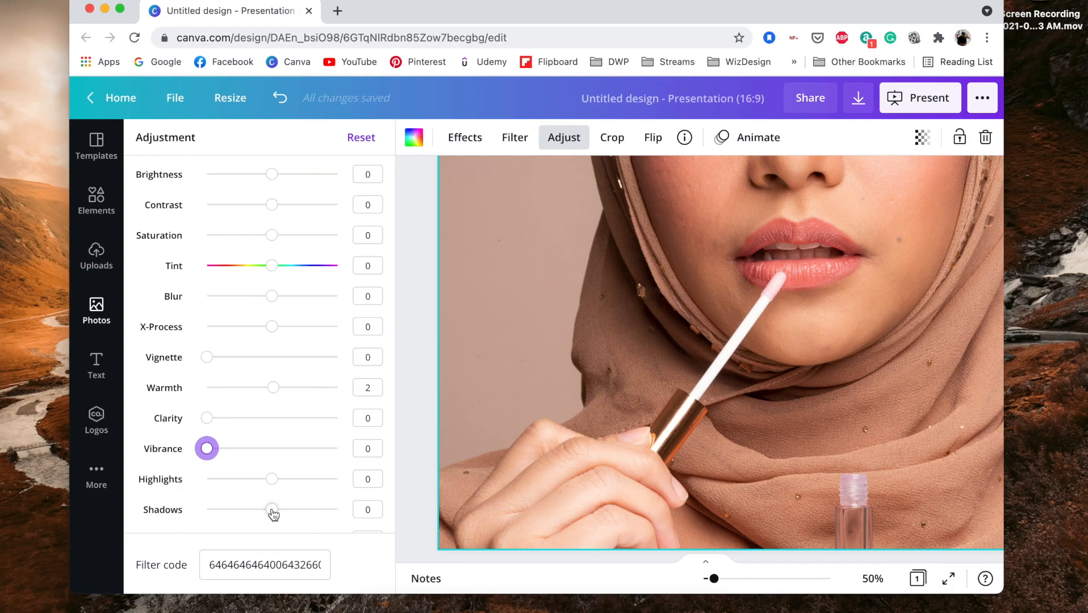
Try the photo's shadows at 100 and its highlights at 6 and -100, and return both to 0.
left_click_drag(273, 514, 339, 511)
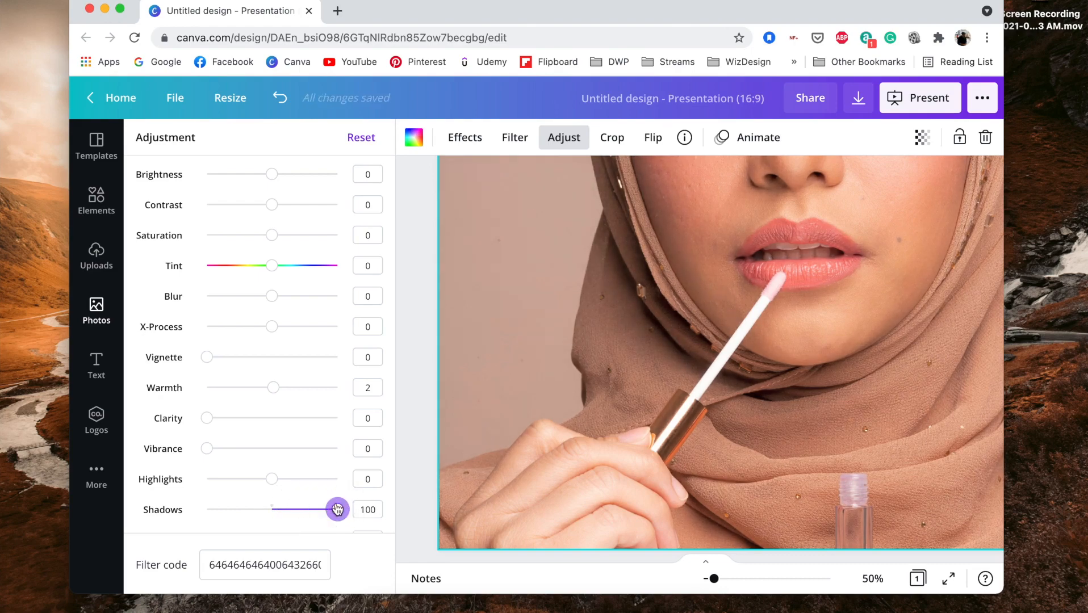
left_click_drag(337, 509, 276, 479)
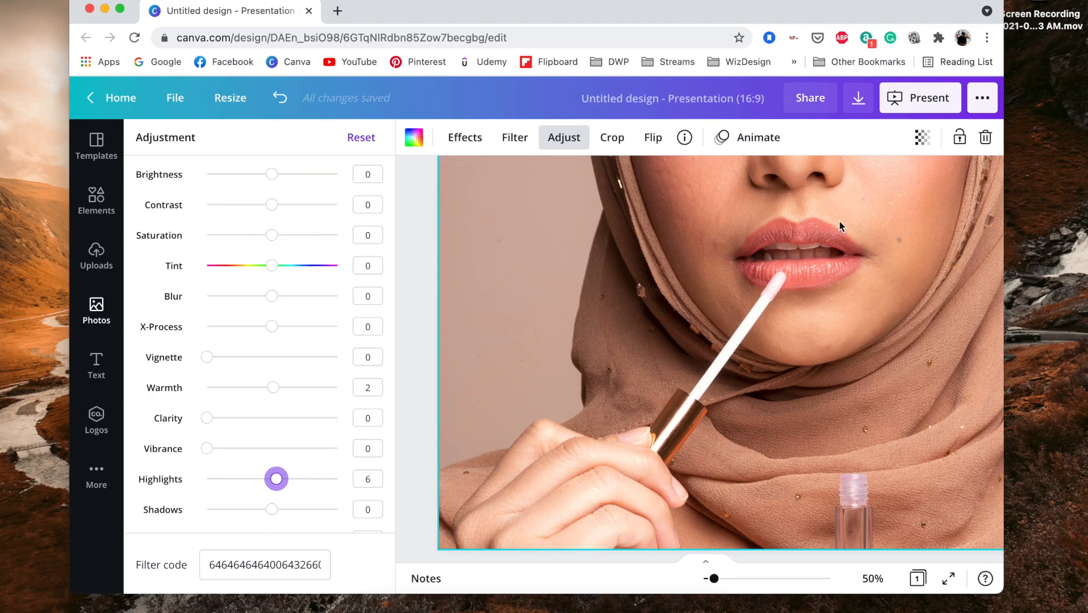
left_click(275, 481)
left_click_drag(275, 481, 207, 480)
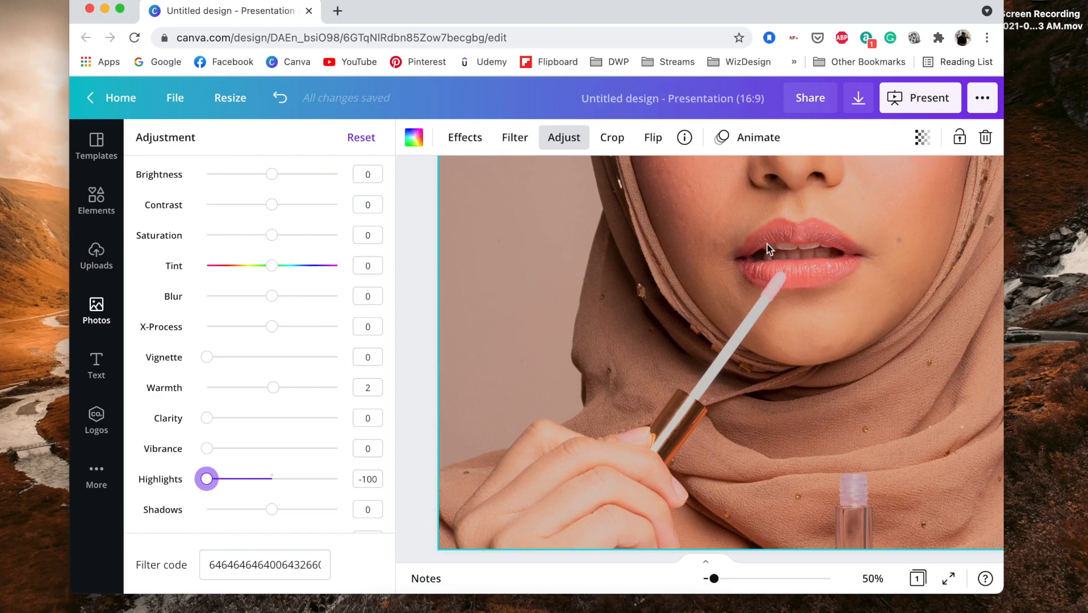
left_click_drag(207, 479, 272, 478)
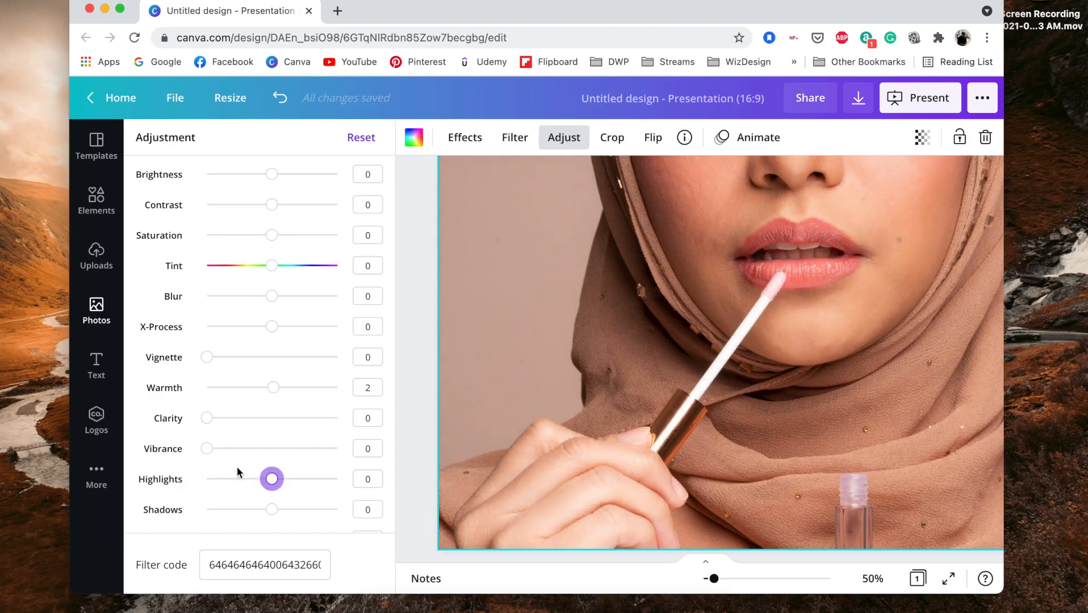